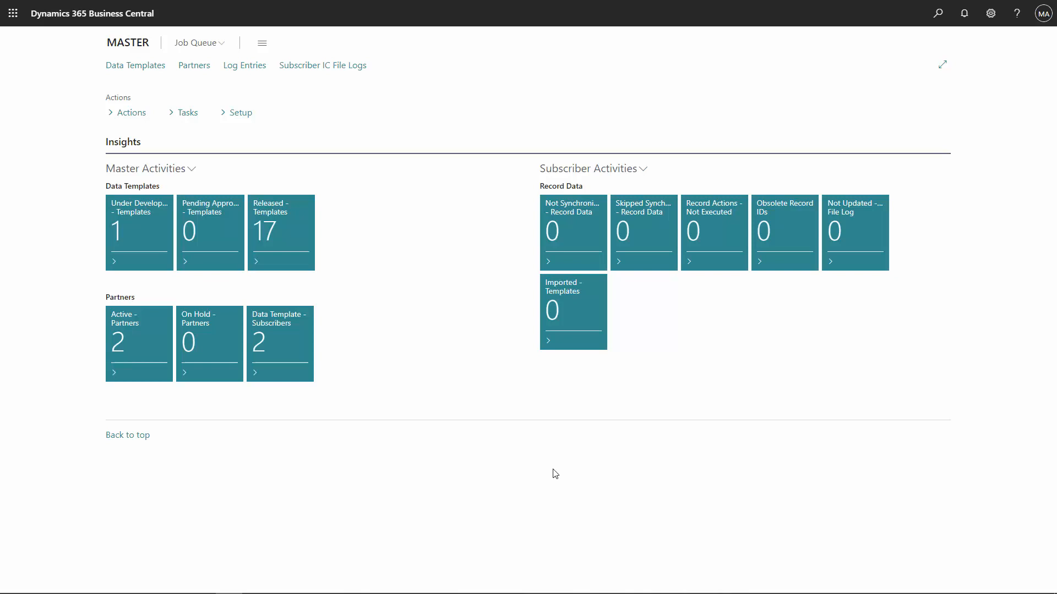
Step: Set the status of the DD - COA data template under development to Released, and return to the role center
click(154, 227)
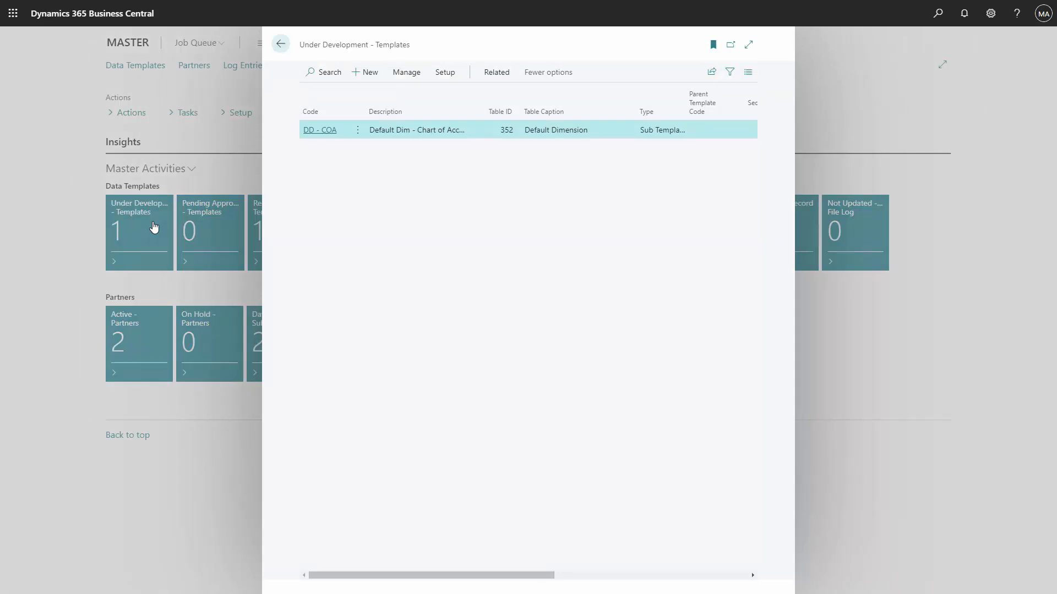
click(318, 131)
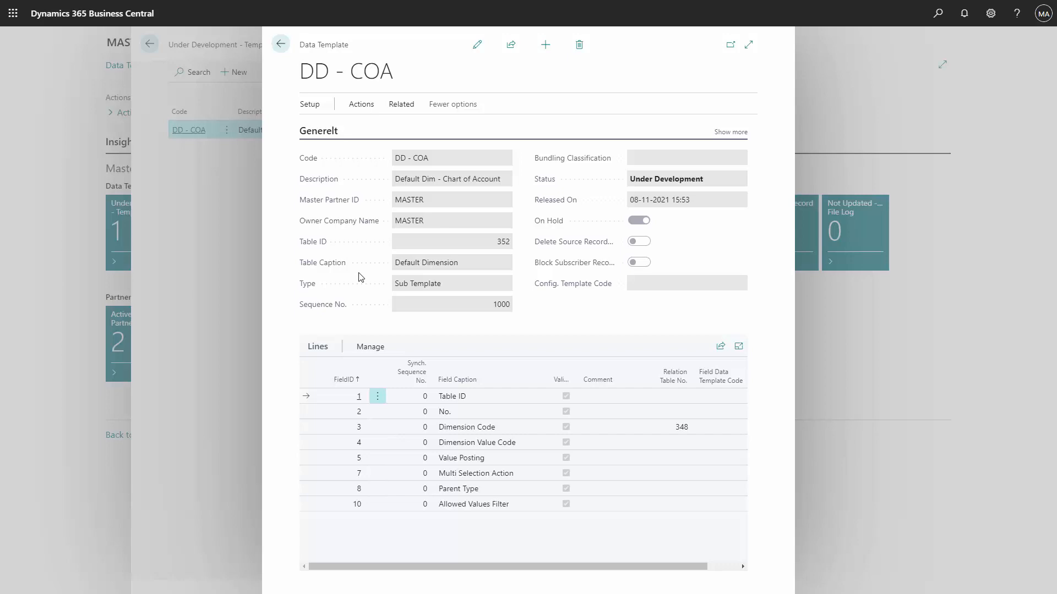
click(472, 51)
click(641, 175)
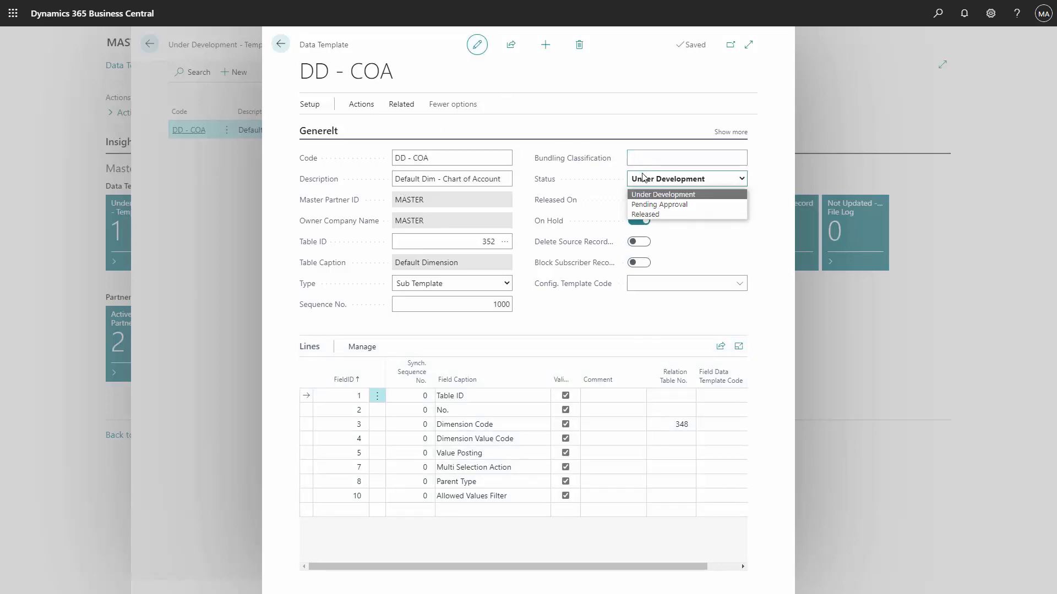
click(645, 214)
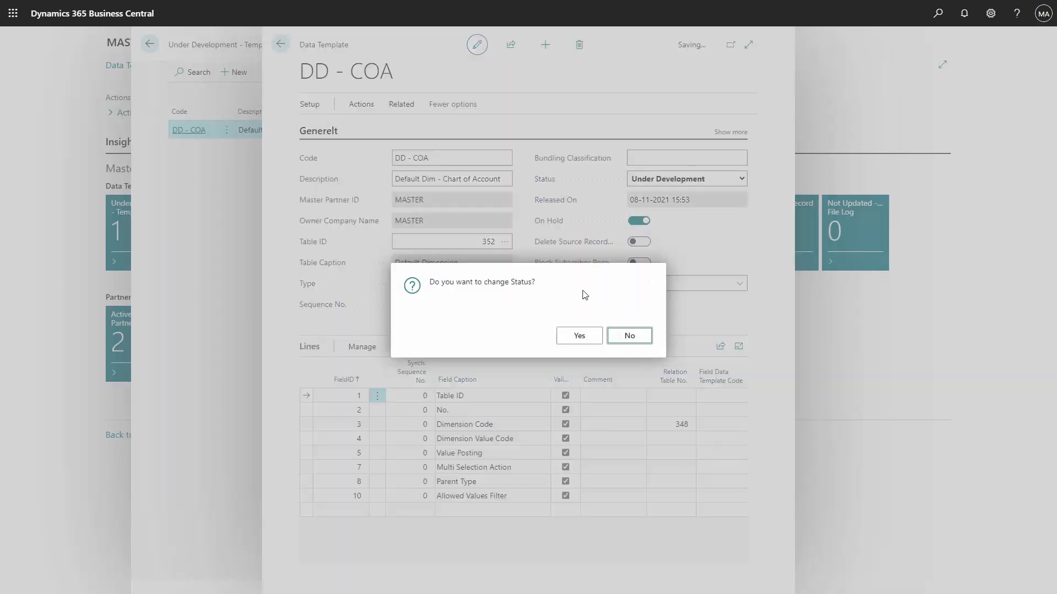
click(576, 337)
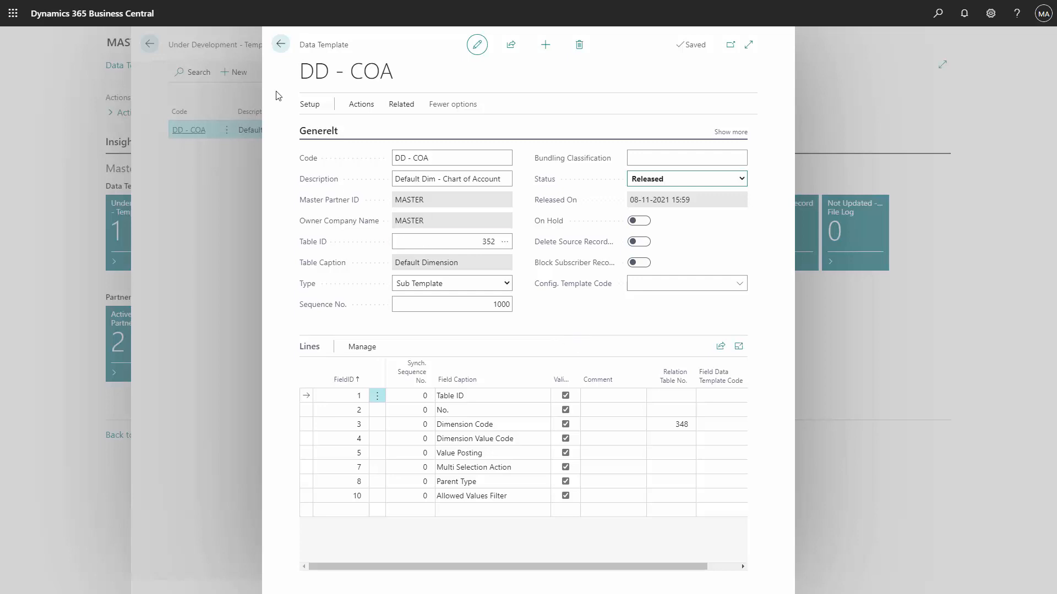
click(281, 45)
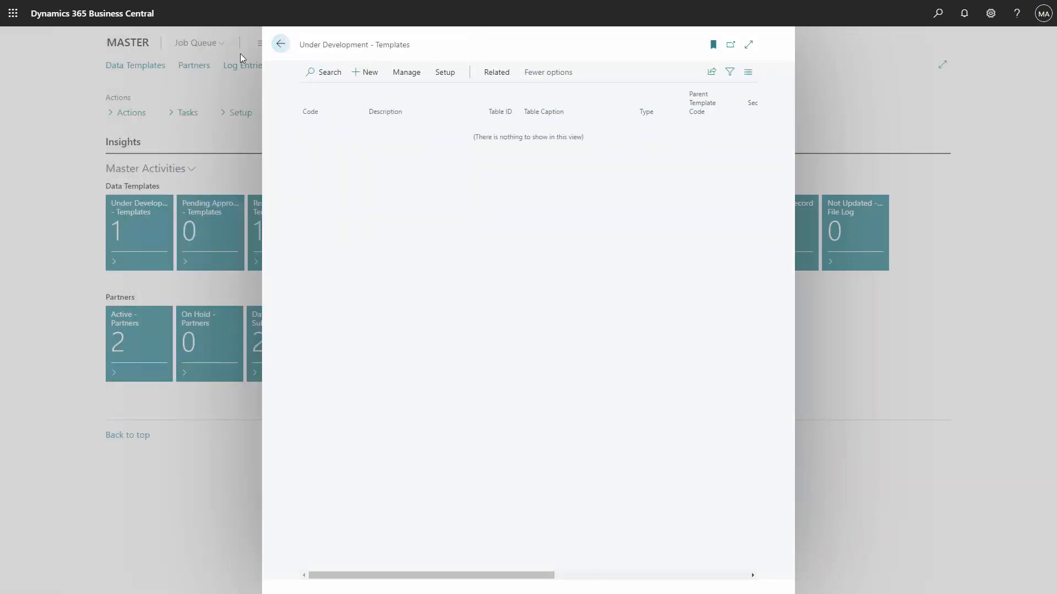
click(278, 44)
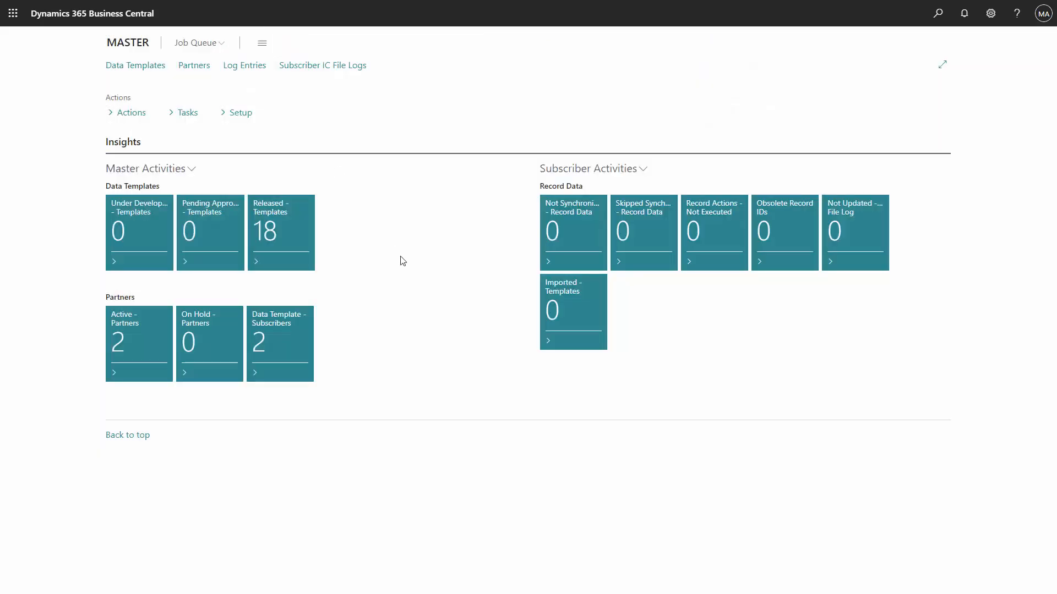
Step: Reopen the COA data template for changes by setting its status to Under Development
click(120, 67)
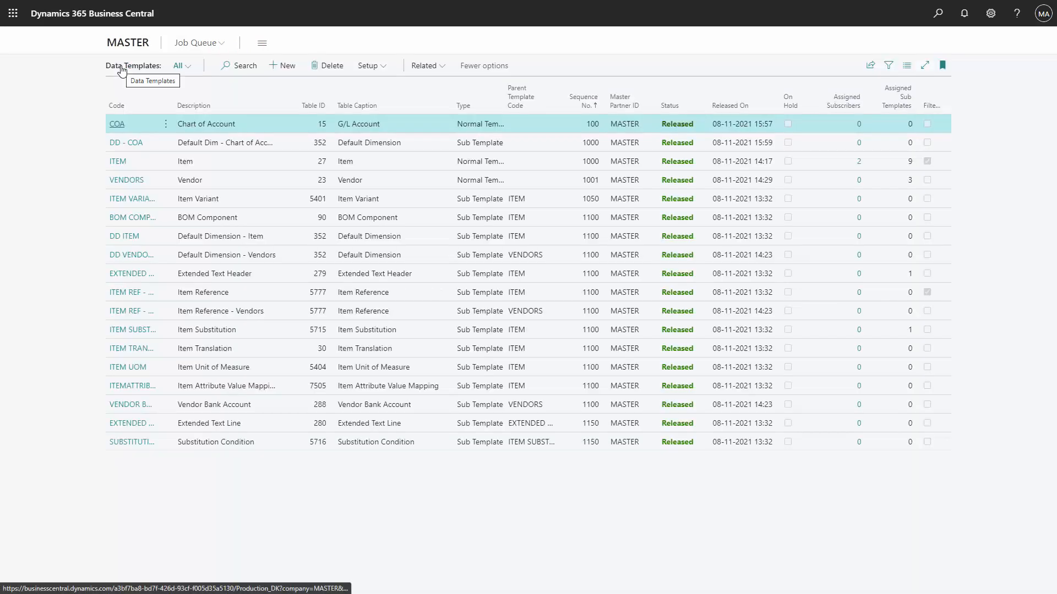
click(117, 125)
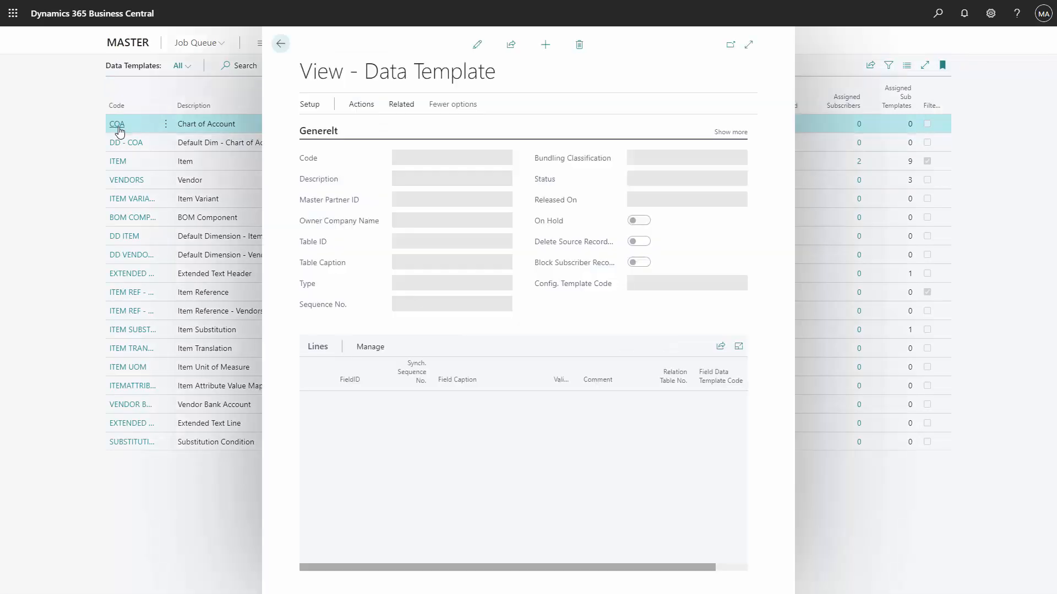
mouse_move(309, 182)
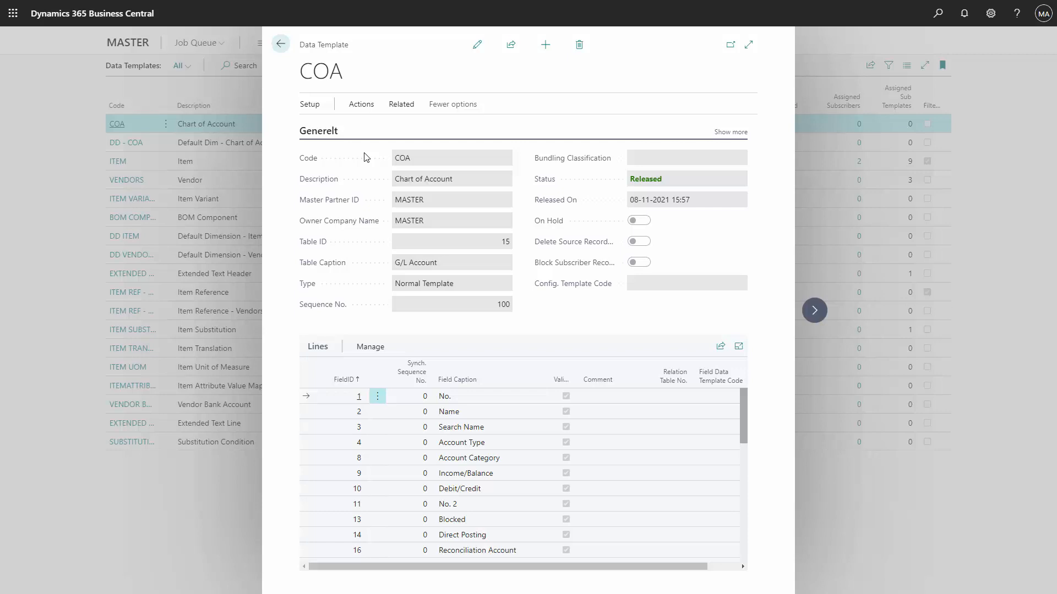
click(478, 44)
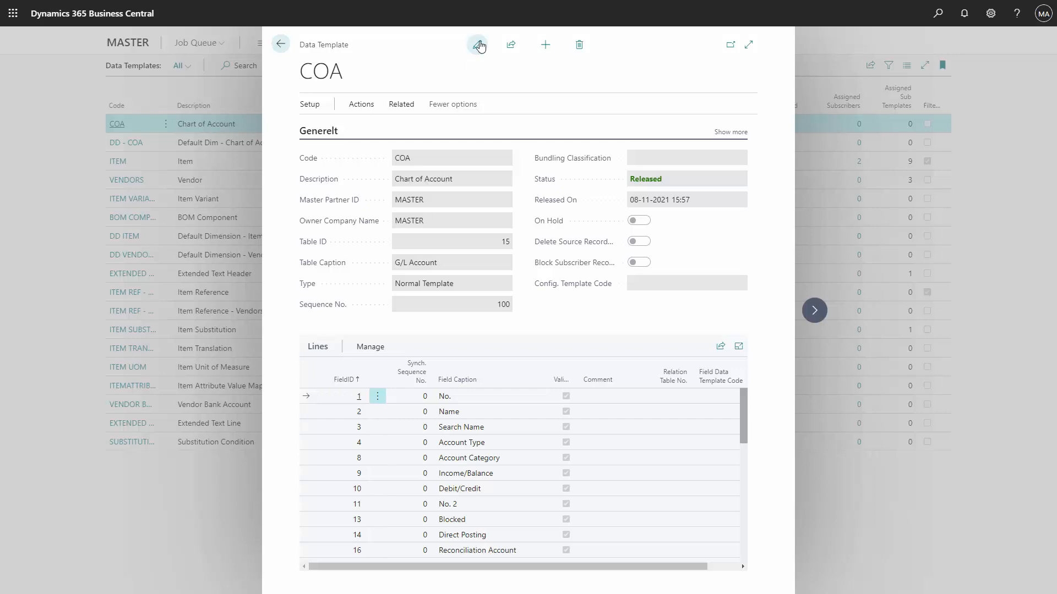
click(646, 185)
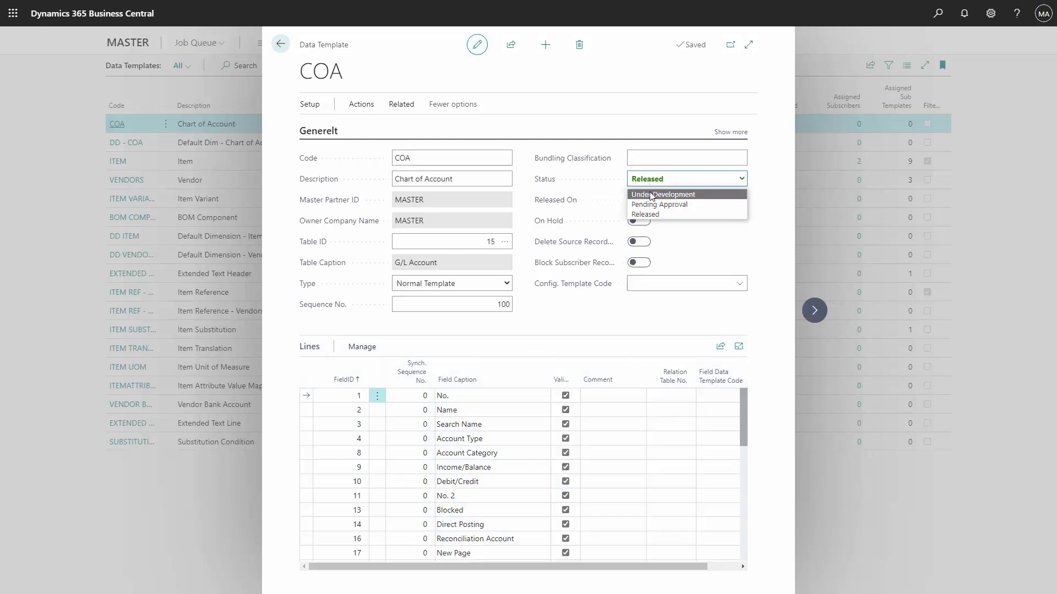
click(651, 197)
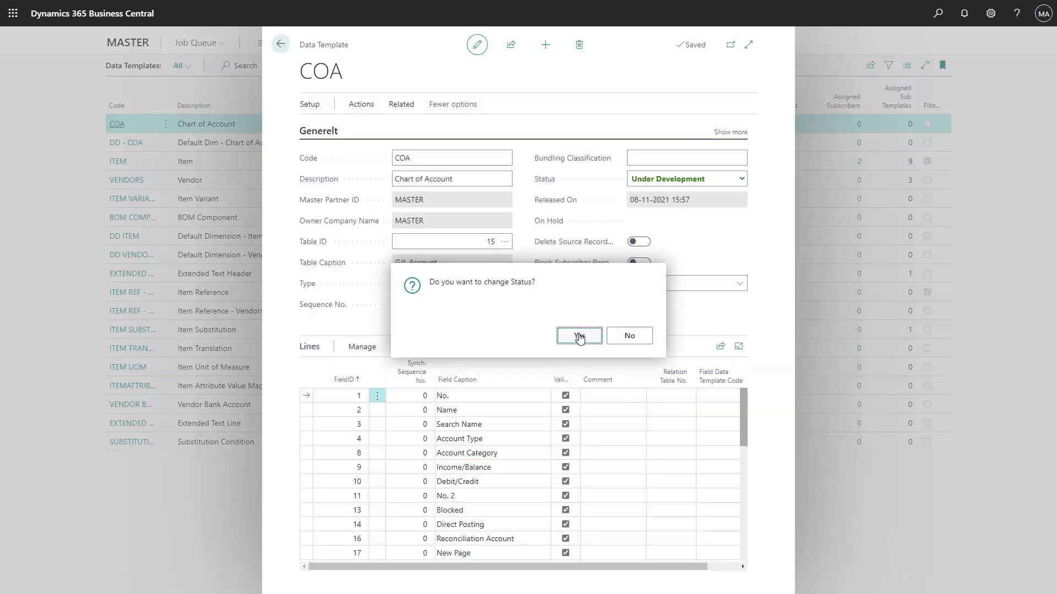
click(580, 337)
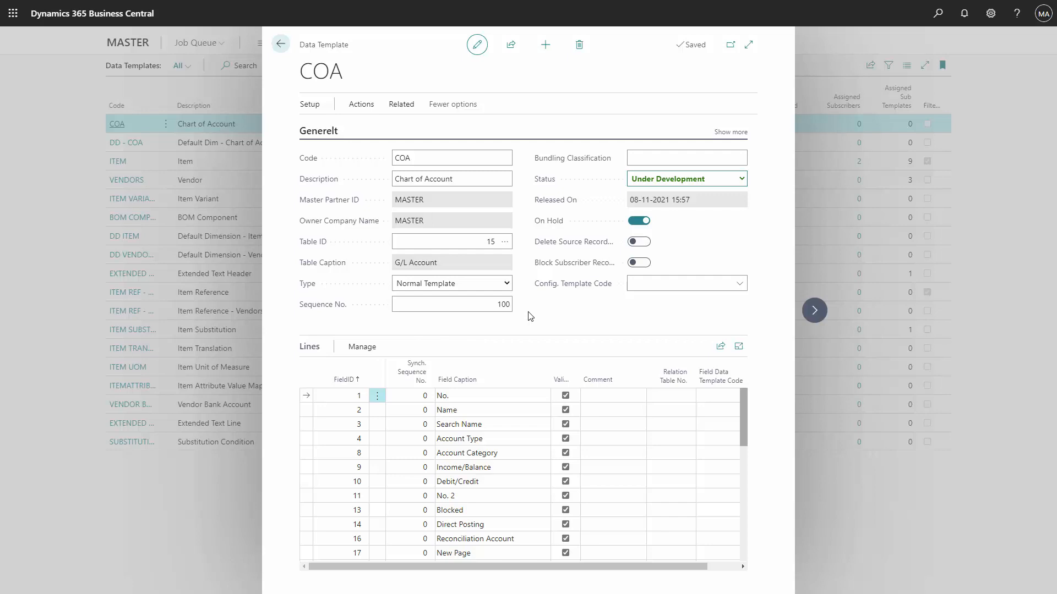
Step: Link DD - COA as a subordinary data template of the COA template
click(306, 105)
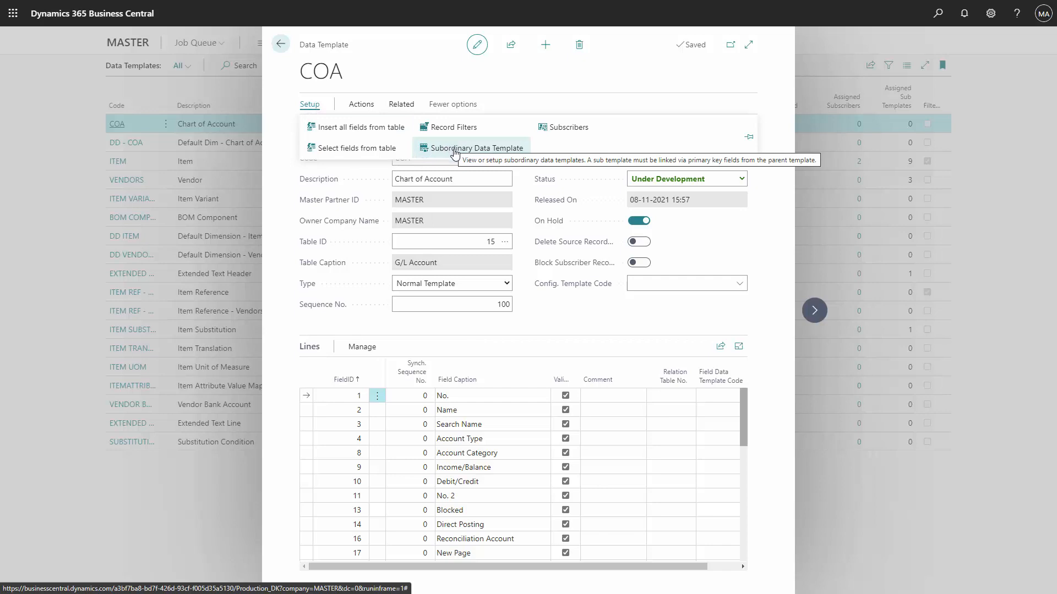
click(455, 150)
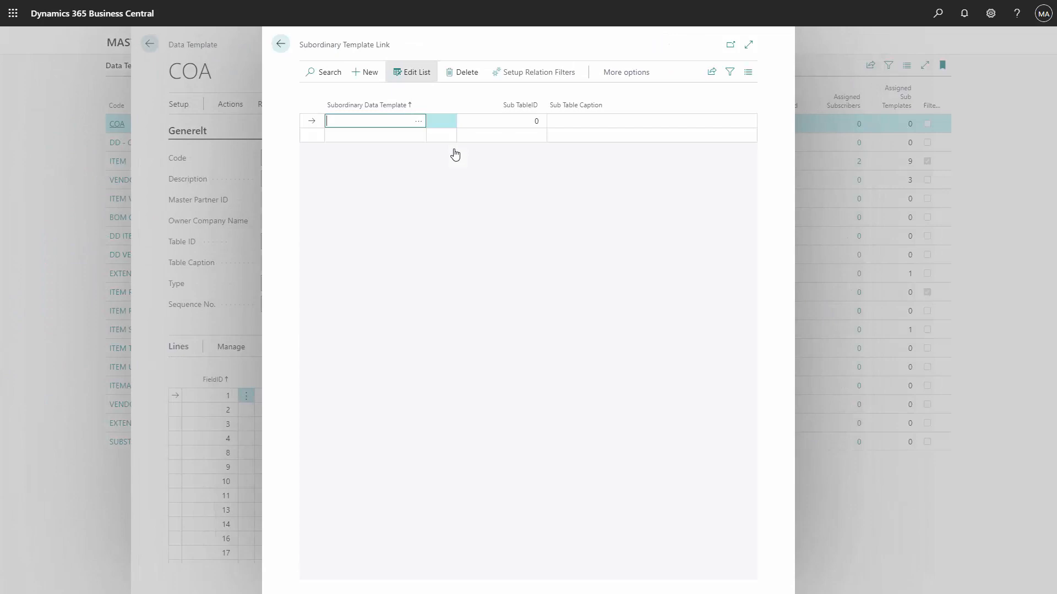
click(421, 122)
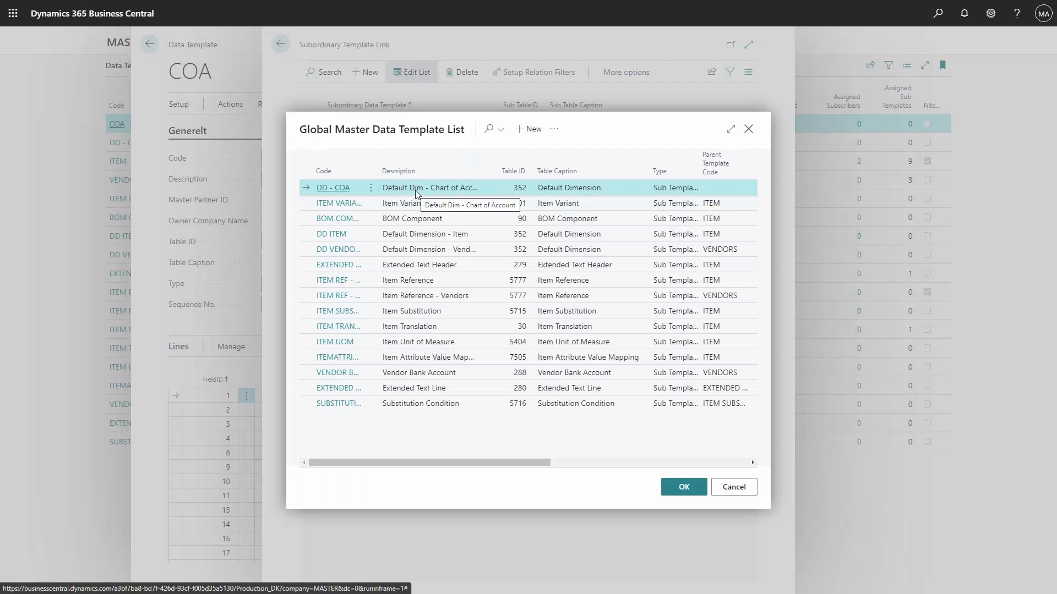
click(684, 487)
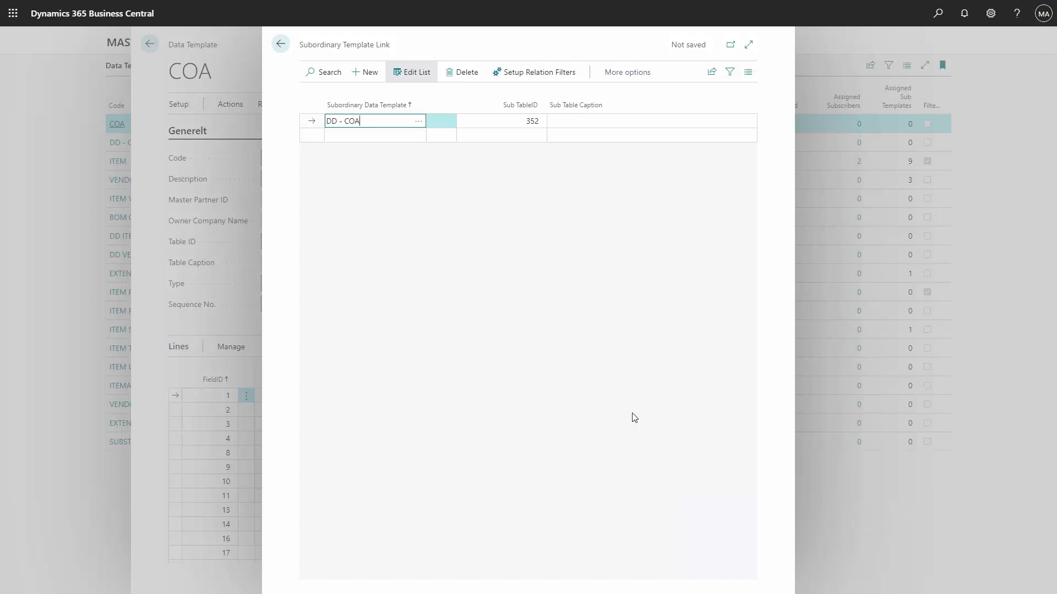
Step: Examine the relation filters linking the DD - COA sub template to COA, and return to the COA template card
click(552, 80)
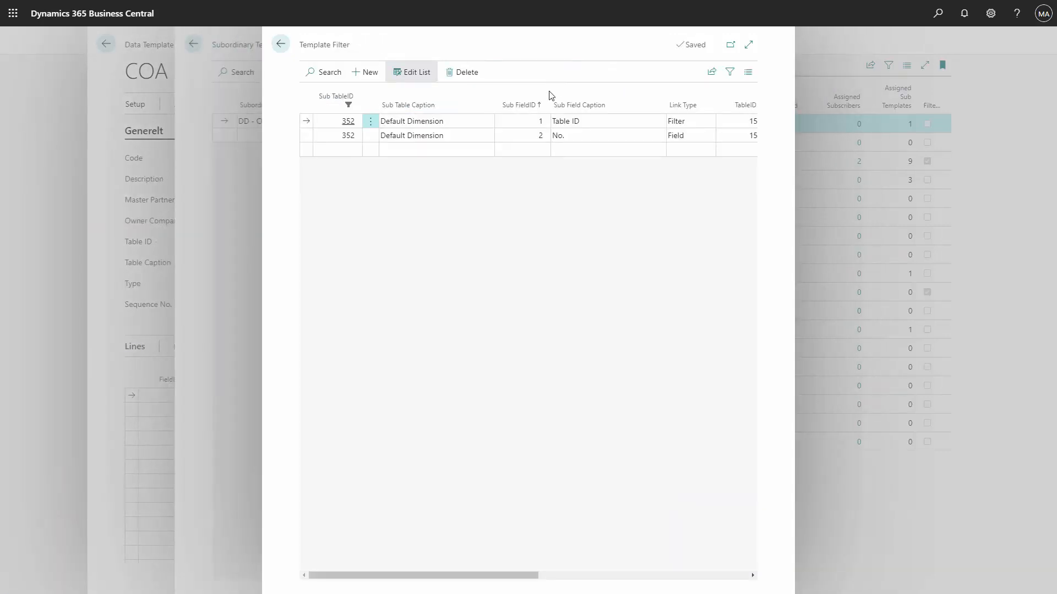
click(748, 46)
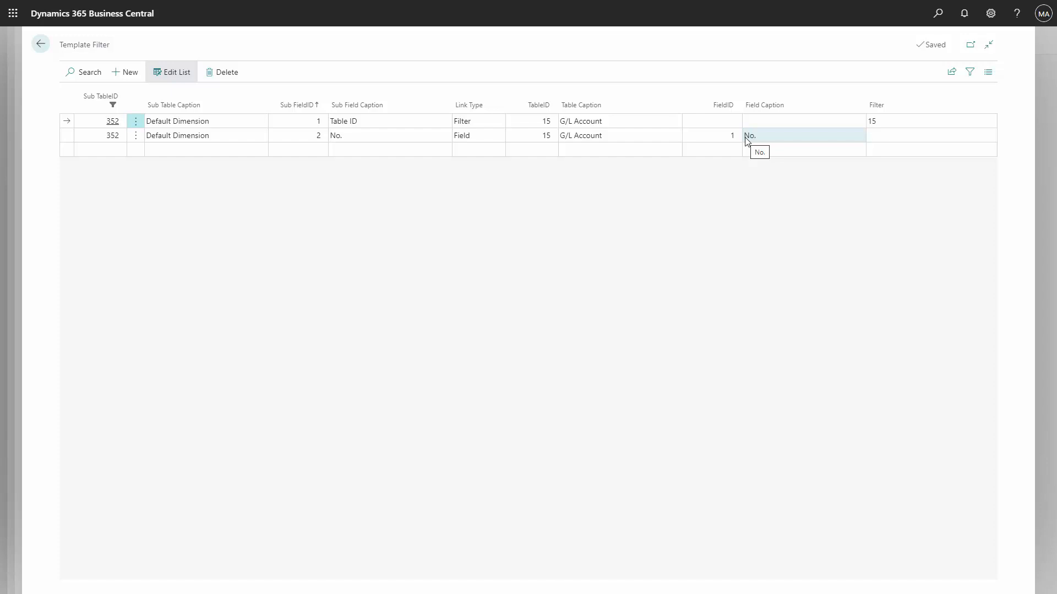
click(40, 49)
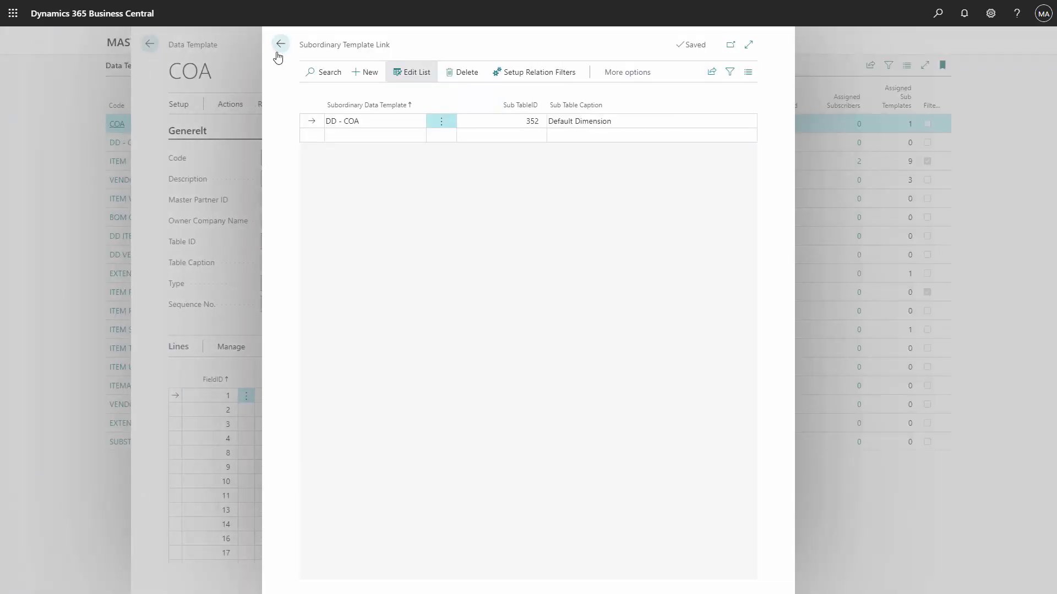
click(278, 53)
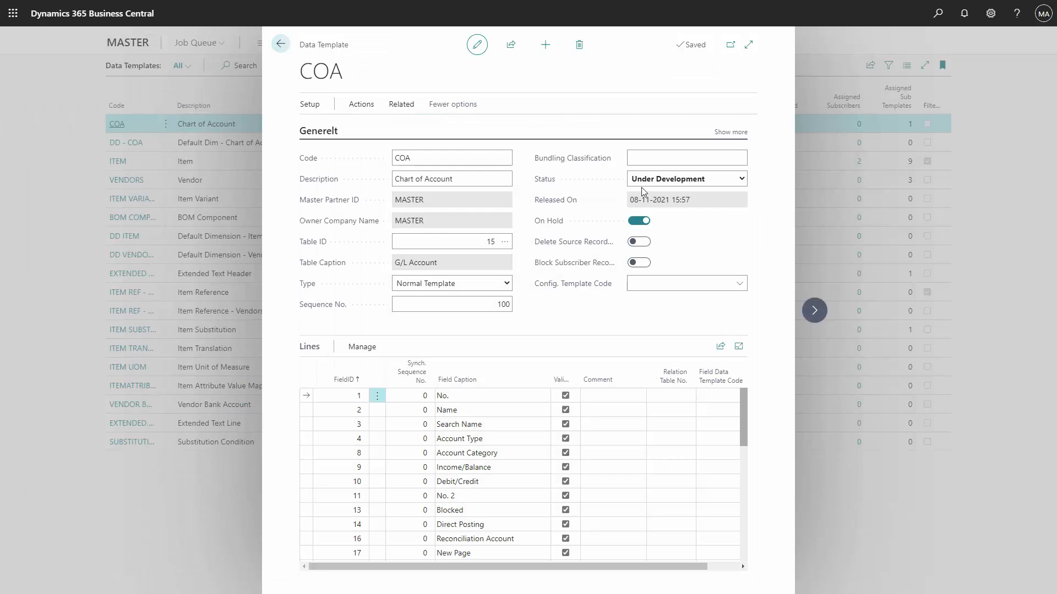
Step: Set the COA template's status to Released and return to the data template list
click(679, 186)
click(662, 214)
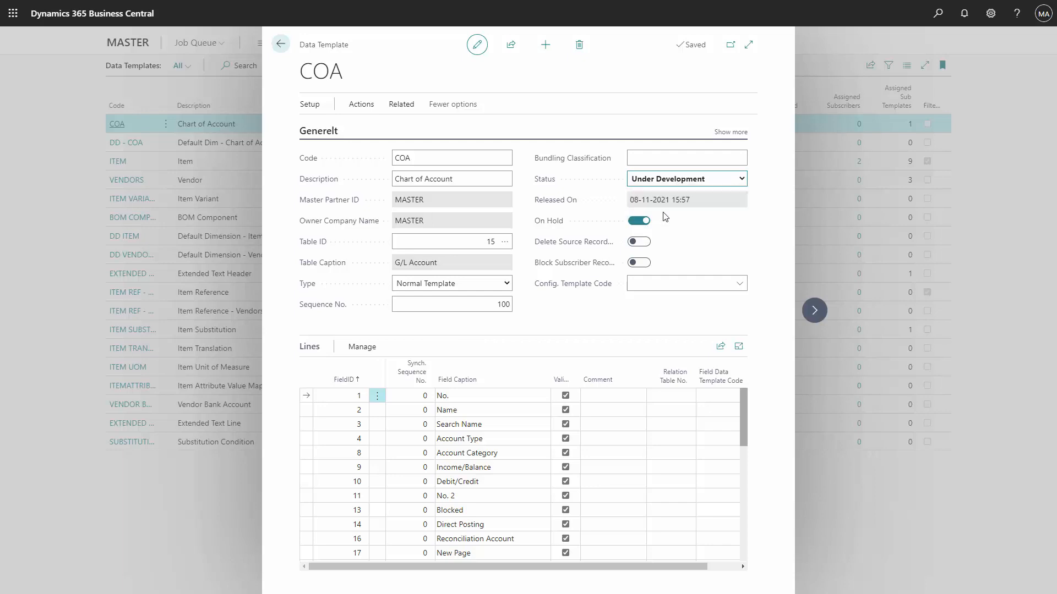
click(573, 338)
click(281, 45)
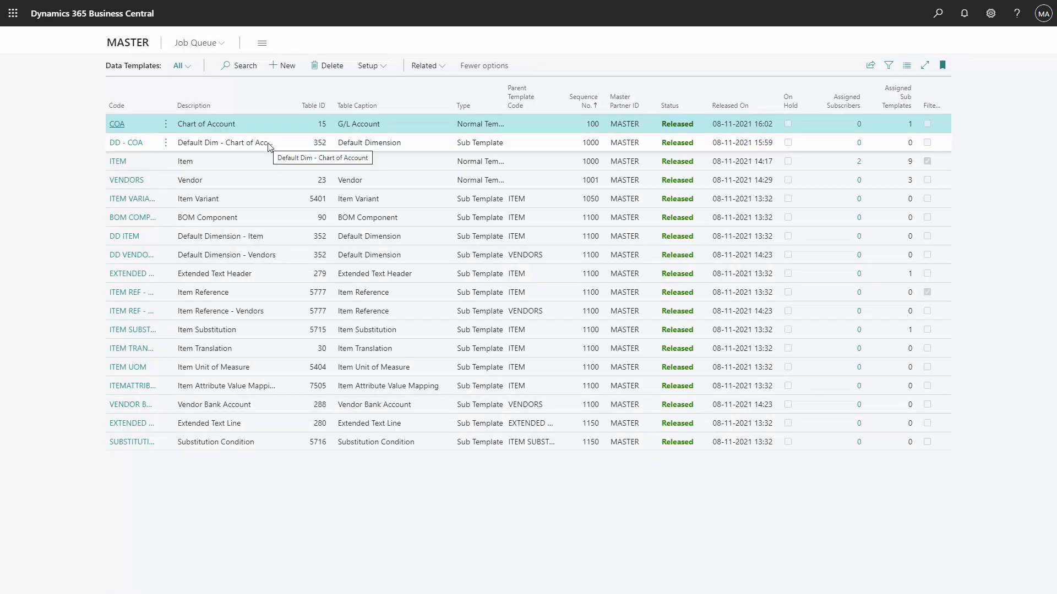
Step: Examine the record data and field values of the DD - COA template, and close the record view
click(137, 149)
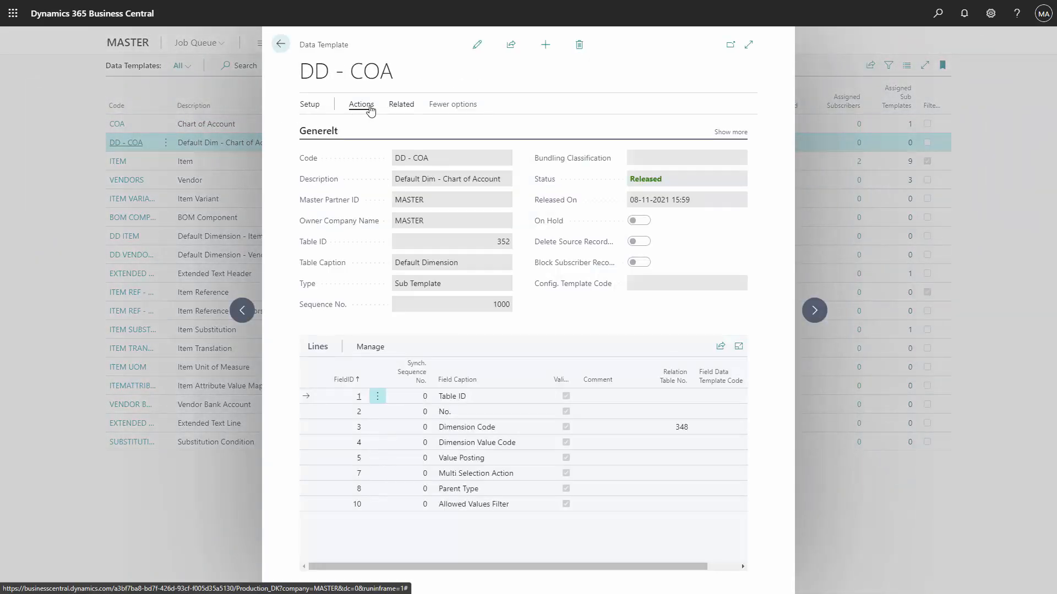
click(408, 105)
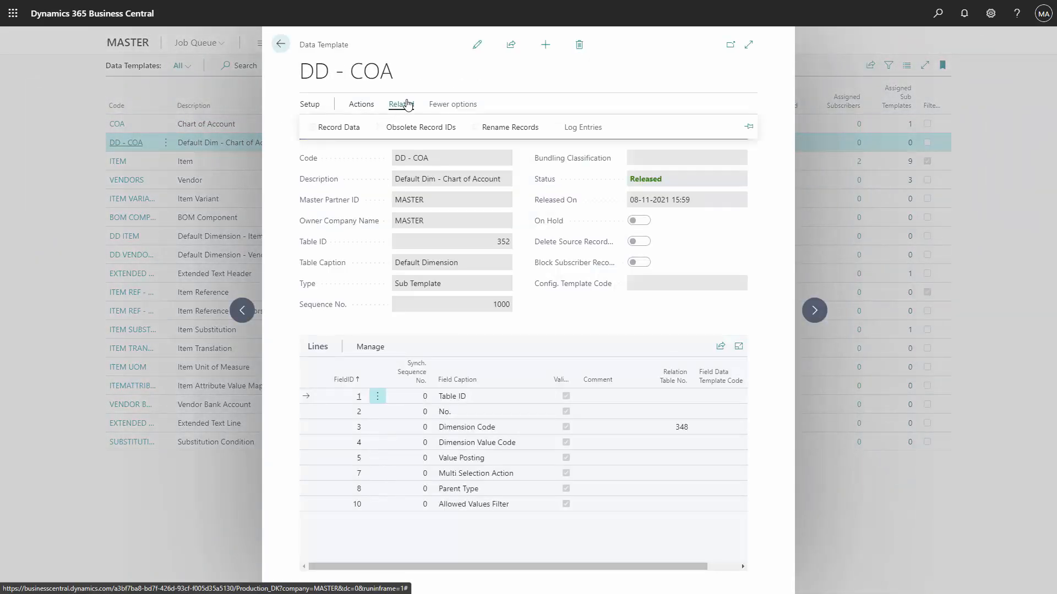
click(338, 128)
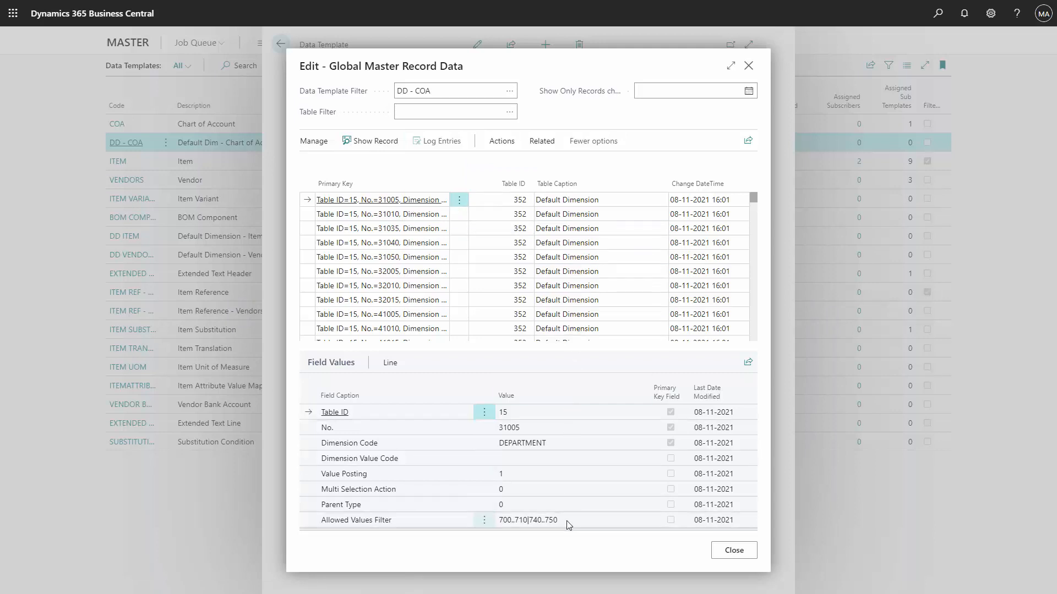
click(736, 550)
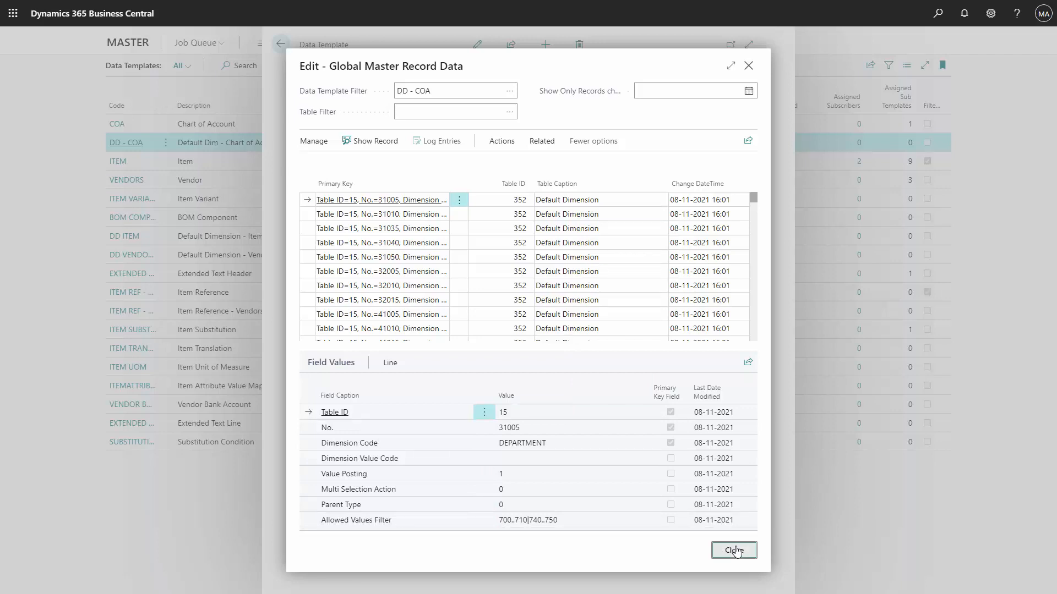